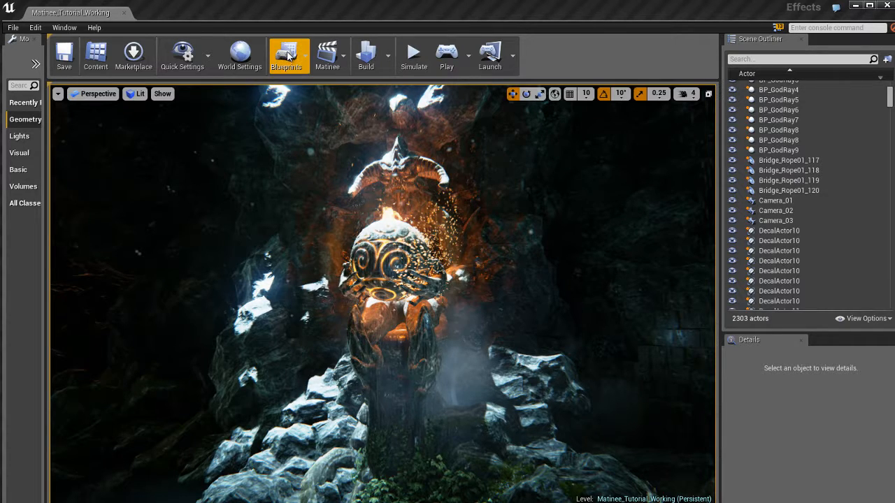
# Step: Open the level blueprint and dock its window as a tab beside the level editor
pyautogui.click(292, 58)
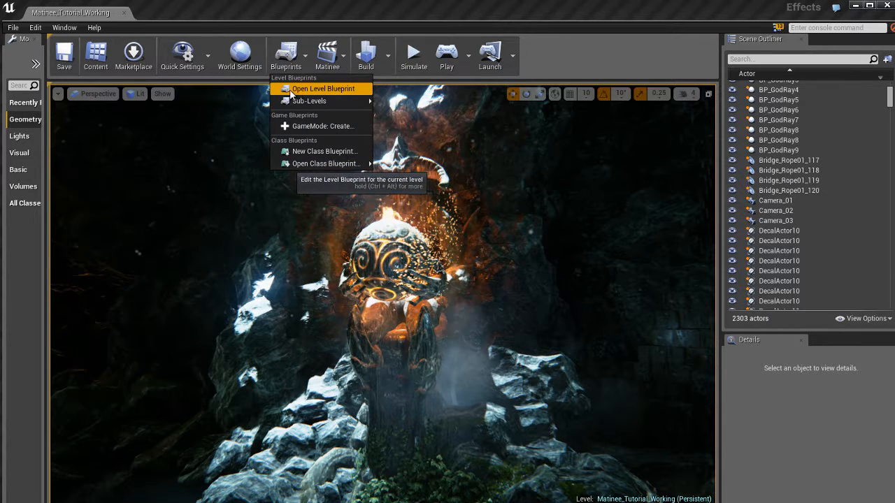
pyautogui.click(346, 90)
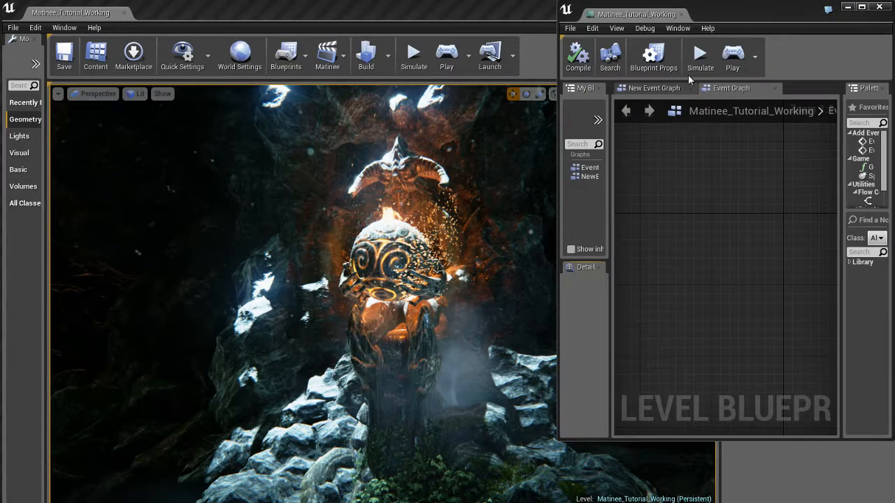
pyautogui.moveTo(650, 14); pyautogui.dragTo(185, 13)
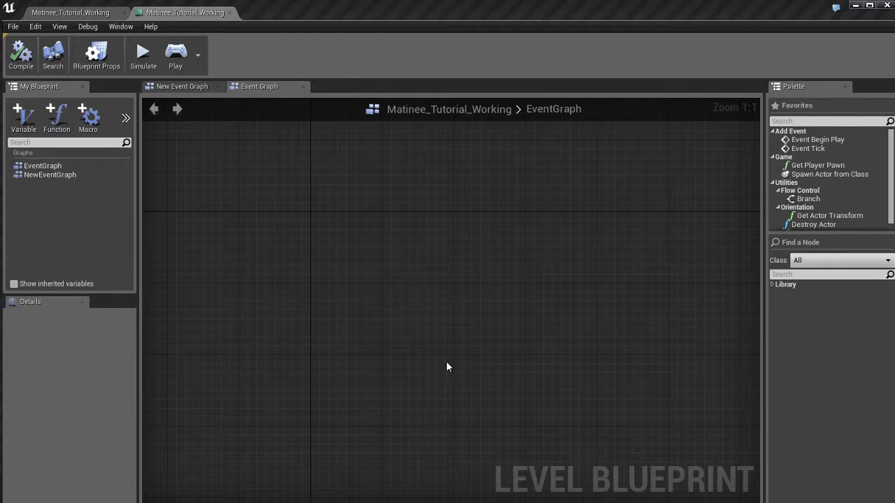
pyautogui.scroll(-4, 427, 312)
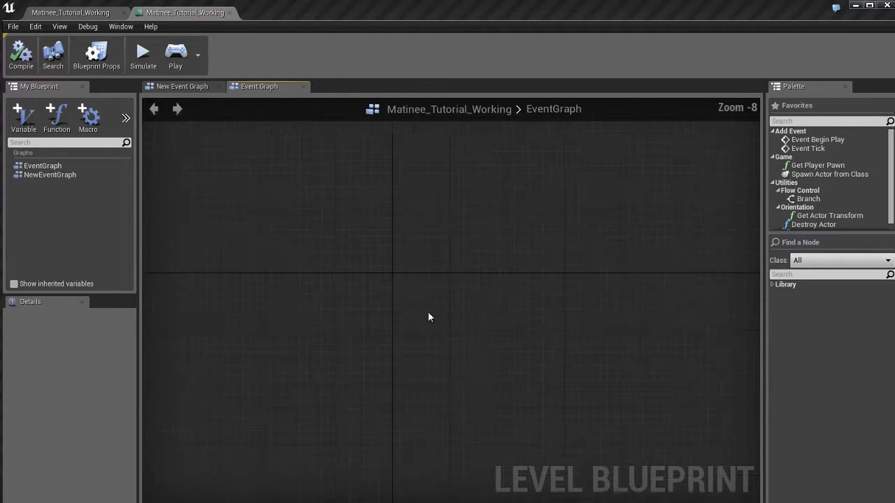
pyautogui.scroll(4, 428, 316)
pyautogui.scroll(-4, 428, 316)
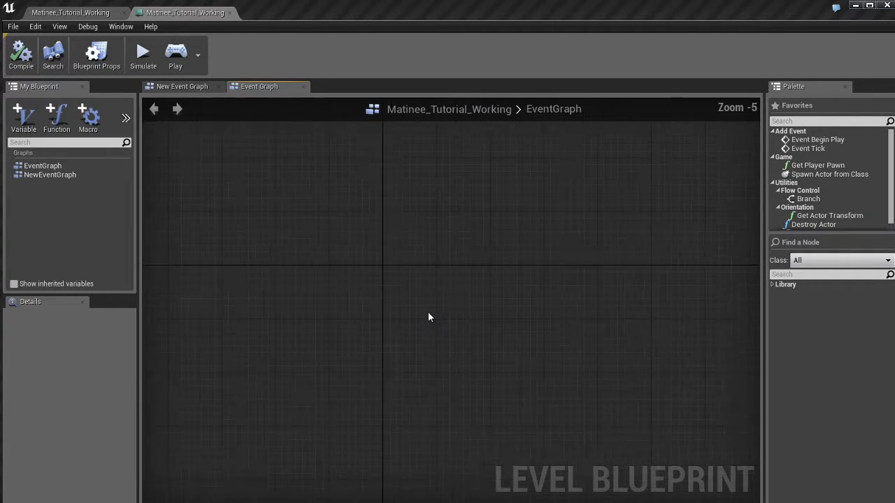
pyautogui.moveTo(436, 254); pyautogui.dragTo(423, 276, button='right')
pyautogui.scroll(-7, 430, 301)
pyautogui.scroll(11, 430, 301)
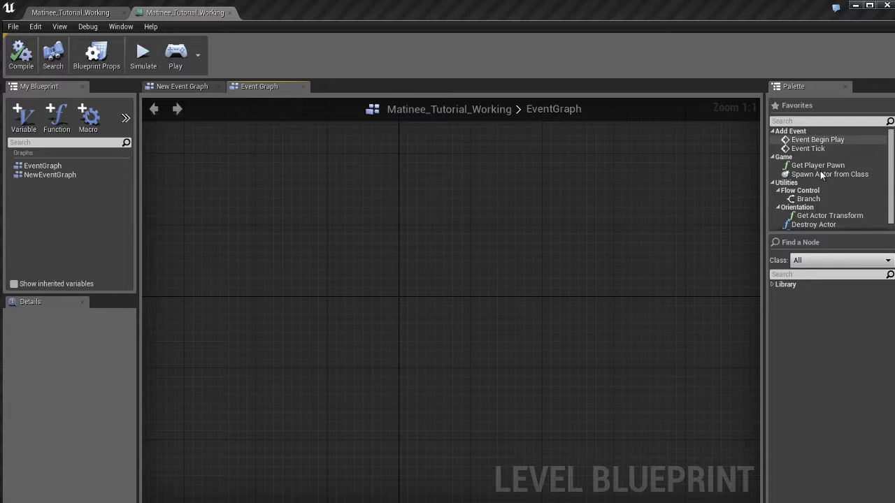
# Step: Add an Event Begin Play node to the level blueprint's Event Graph and shift it up and to the left
pyautogui.click(801, 140)
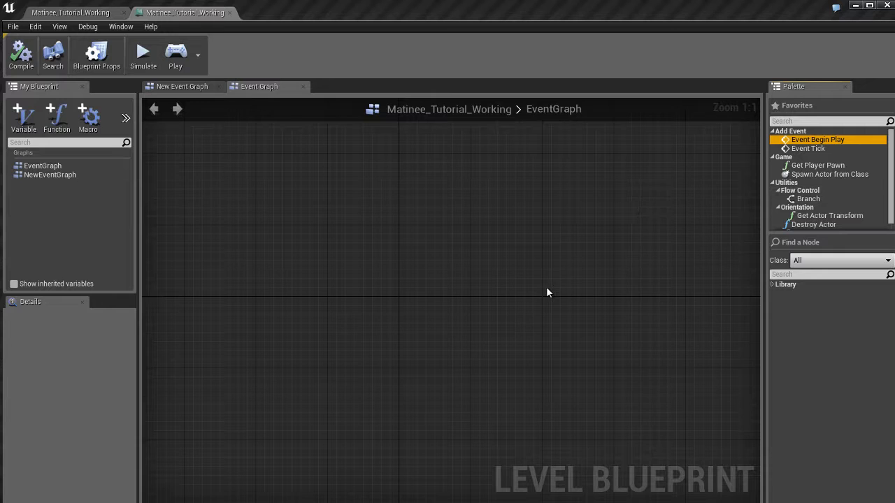
pyautogui.rightClick(406, 244)
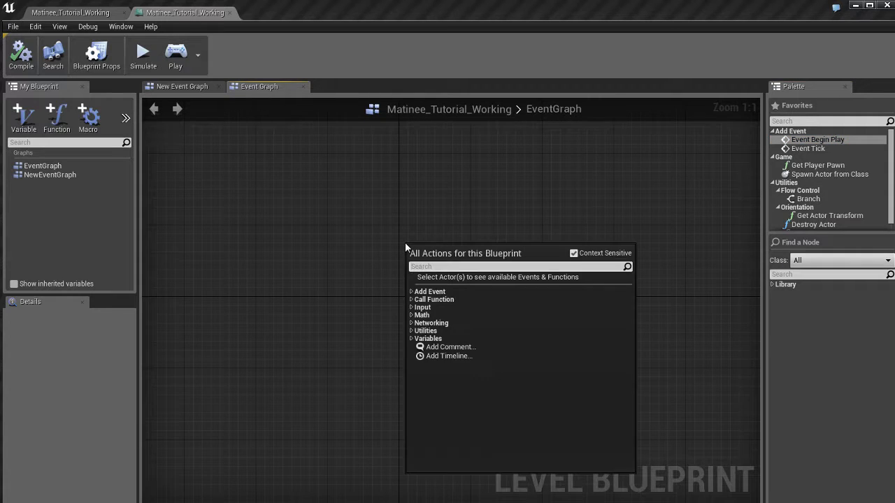
pyautogui.click(441, 294)
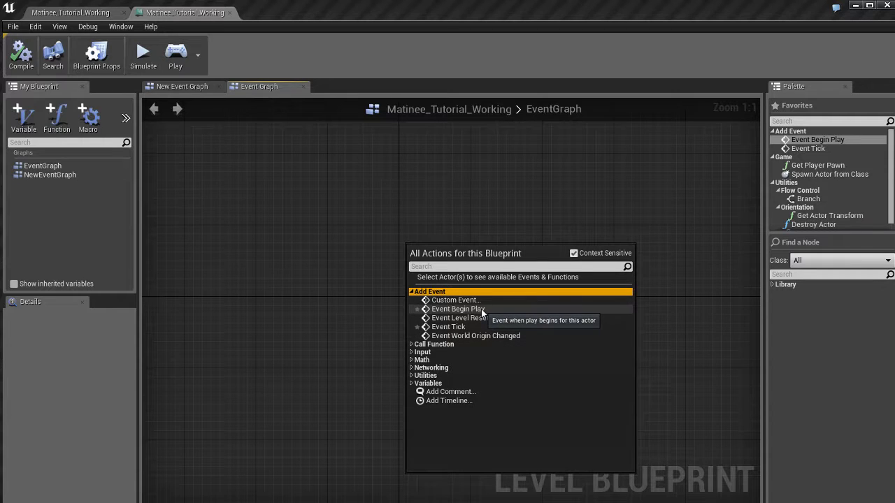
pyautogui.click(481, 309)
pyautogui.moveTo(440, 253); pyautogui.dragTo(341, 226)
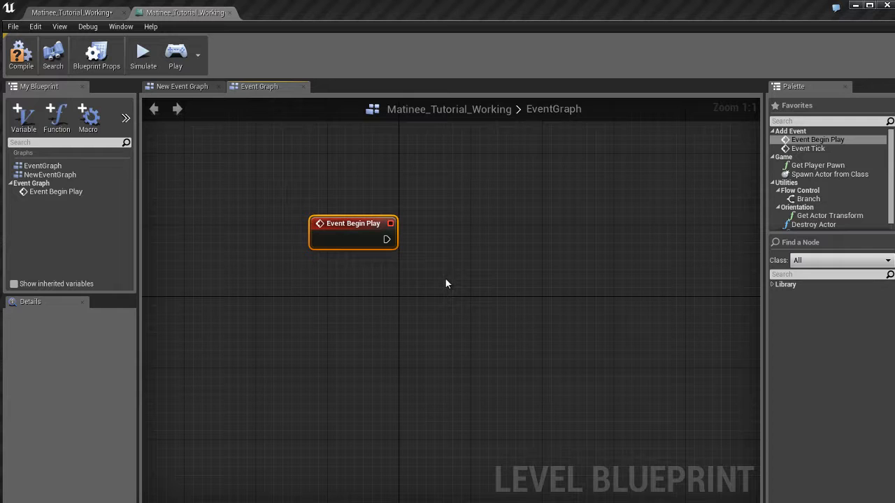
# Step: Move the Event Begin Play node further left in the Event Graph and deselect it
pyautogui.click(72, 13)
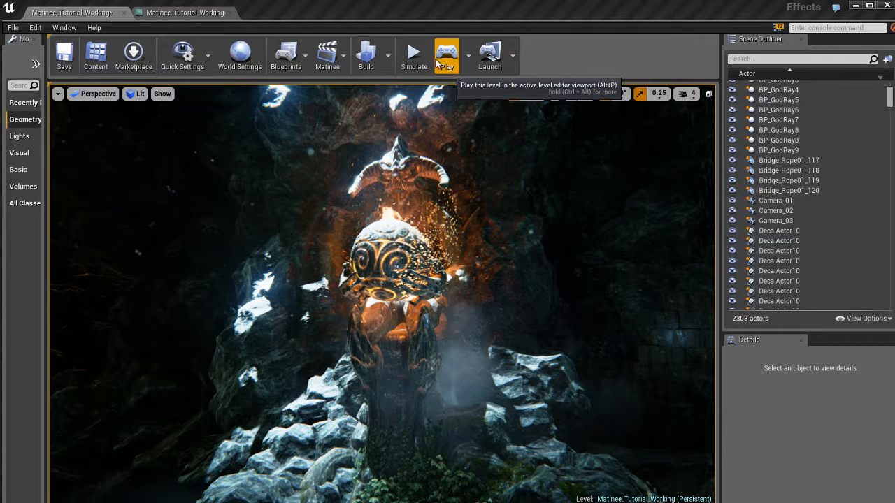
pyautogui.click(187, 14)
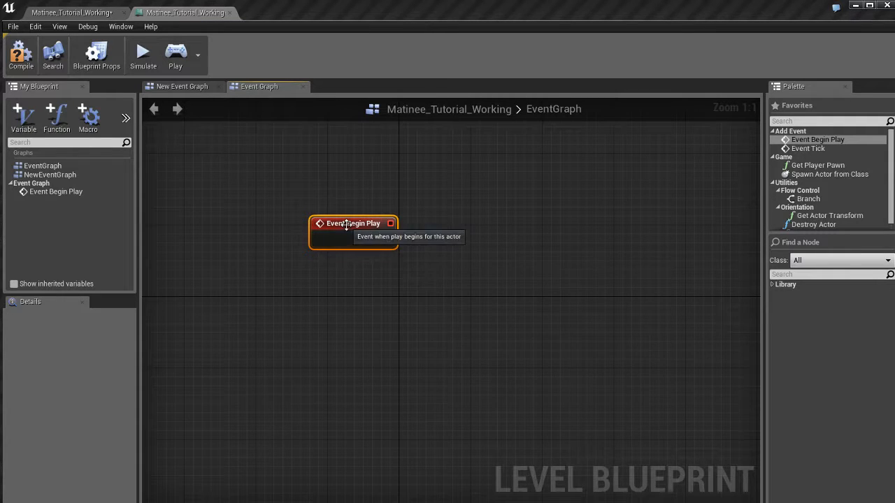
pyautogui.moveTo(346, 225); pyautogui.dragTo(292, 225)
pyautogui.click(435, 273)
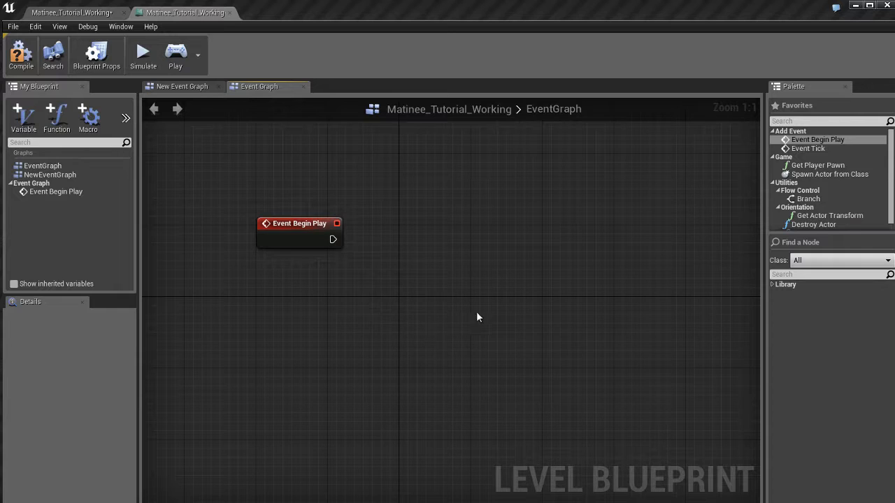
# Step: Return to the level, turn off game view to show the actor icons, and locate the Matinee actor's clapperboard
pyautogui.click(83, 13)
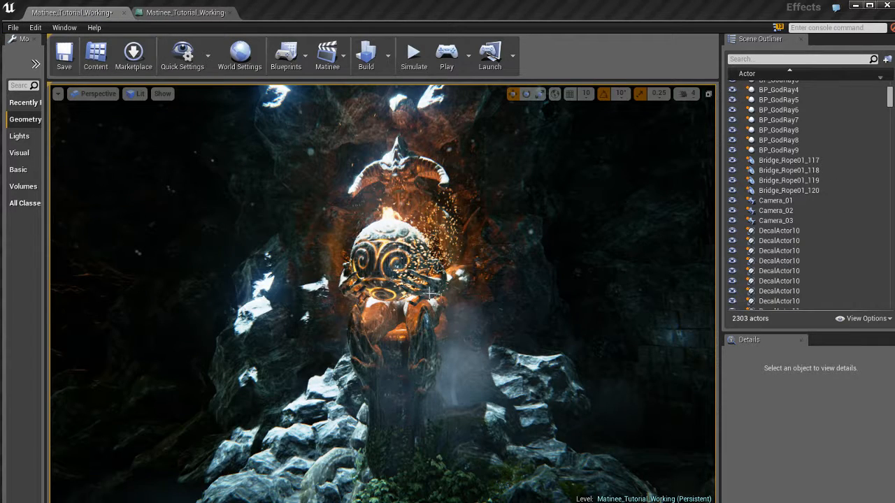
pyautogui.moveTo(423, 294); pyautogui.dragTo(423, 312, button='right')
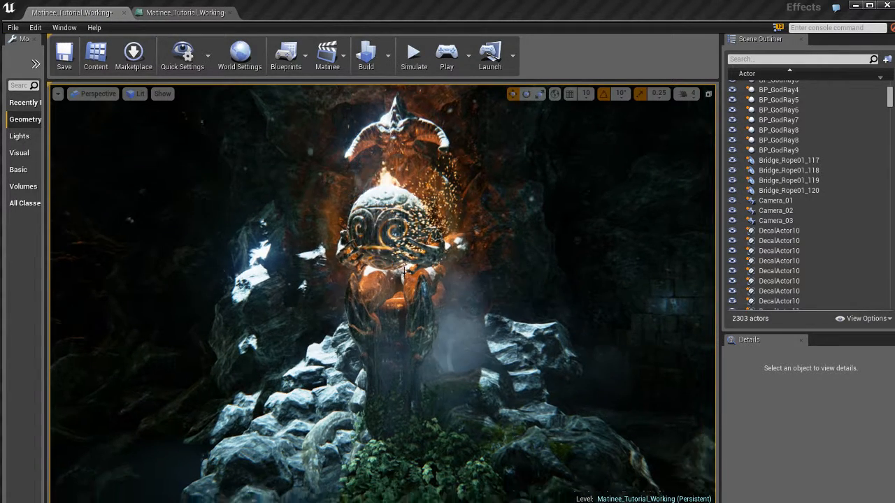
pyautogui.press('g')
pyautogui.moveTo(408, 326); pyautogui.dragTo(799, 366, button='right')
pyautogui.press('w')
pyautogui.press('s')
pyautogui.click(377, 306)
pyautogui.moveTo(416, 307); pyautogui.dragTo(428, 305, button='right')
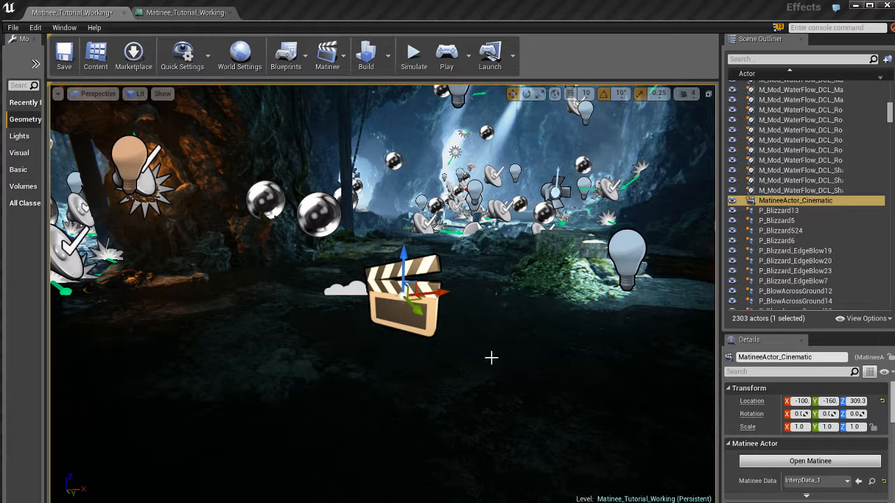
pyautogui.moveTo(451, 352); pyautogui.dragTo(439, 339, button='right')
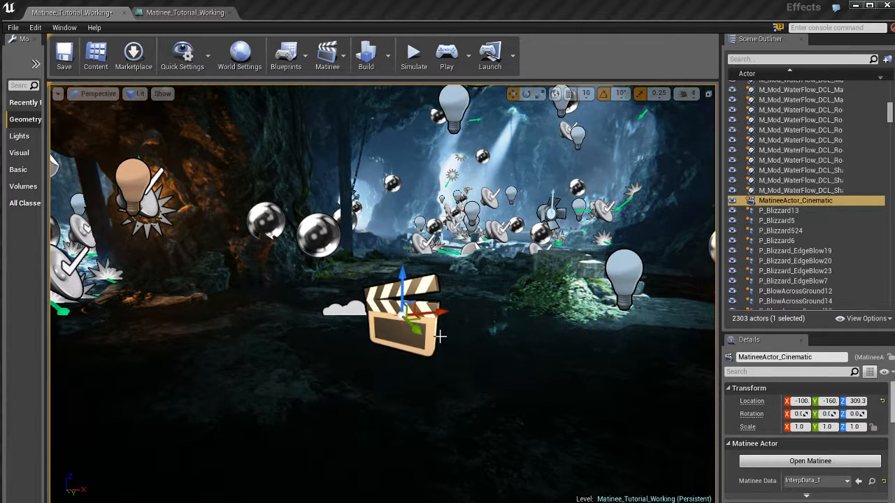
pyautogui.click(439, 339)
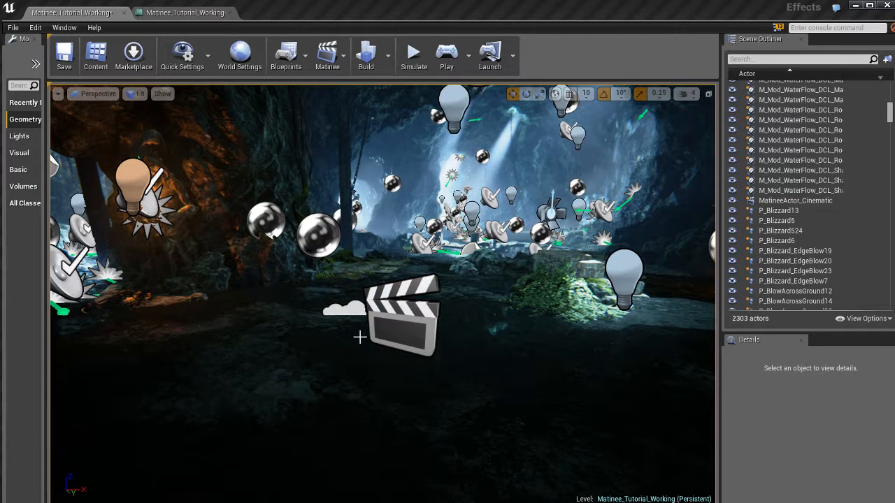
# Step: Filter the Scene Outliner by "matin" and select MatineeActor_Cinematic
pyautogui.click(805, 59)
pyautogui.write('matin')
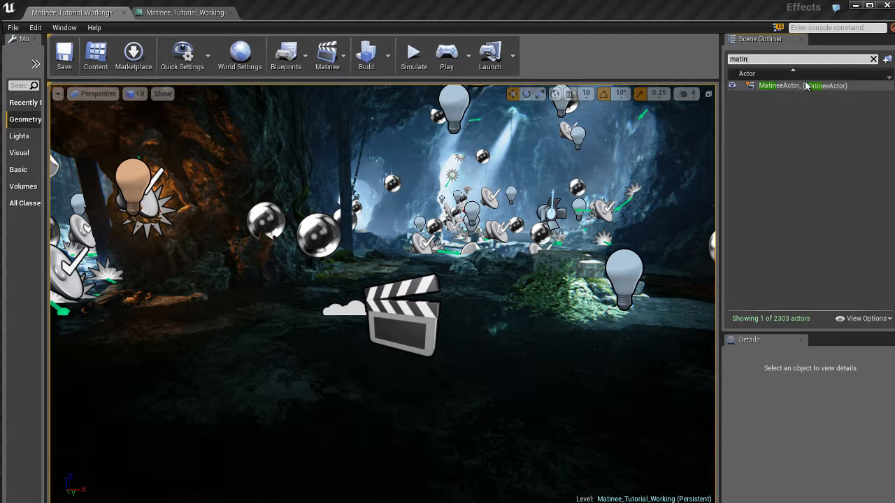
pyautogui.click(793, 85)
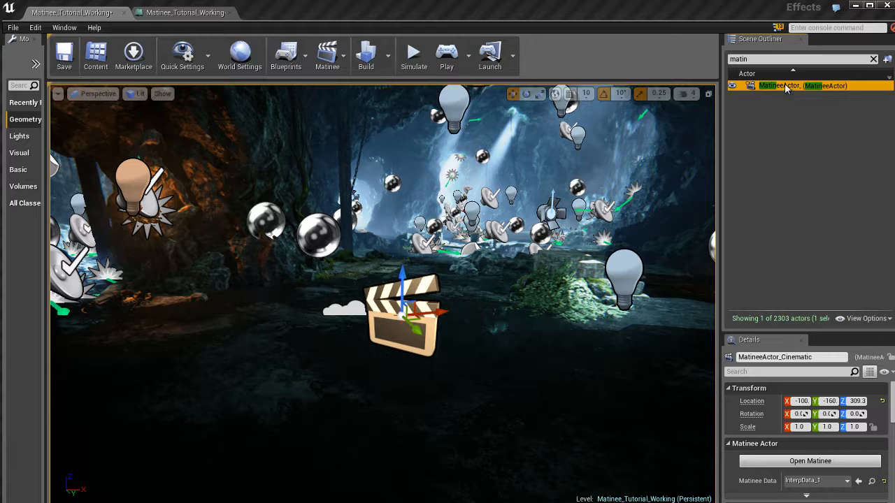
pyautogui.press('F2')
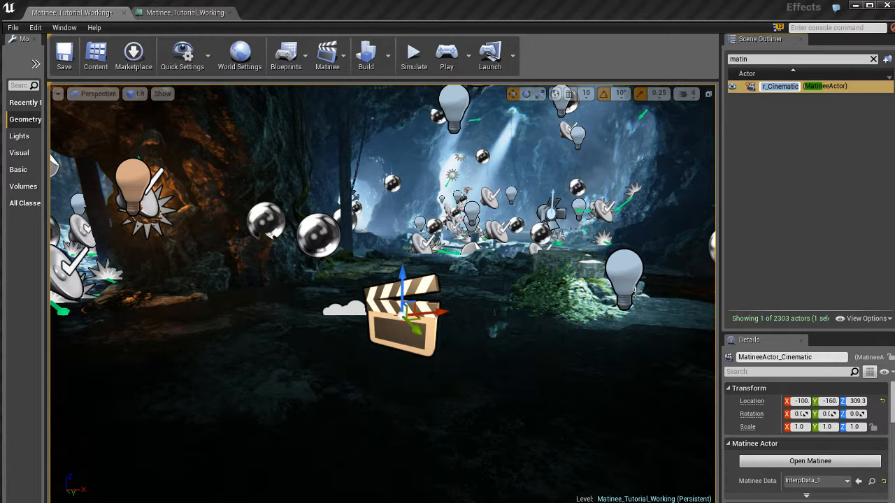
# Step: Compare the Event Graph's available actions with MatineeActor_Cinematic selected in the level and with no actor selected
pyautogui.click(185, 12)
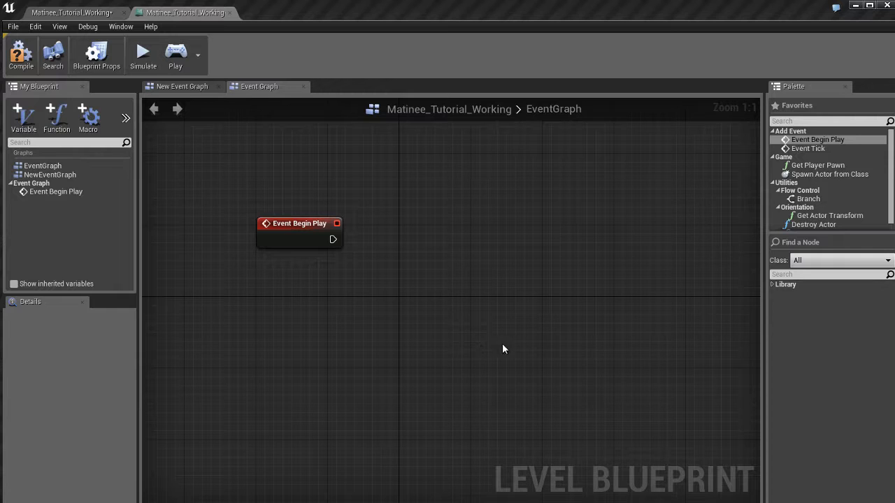
pyautogui.rightClick(442, 286)
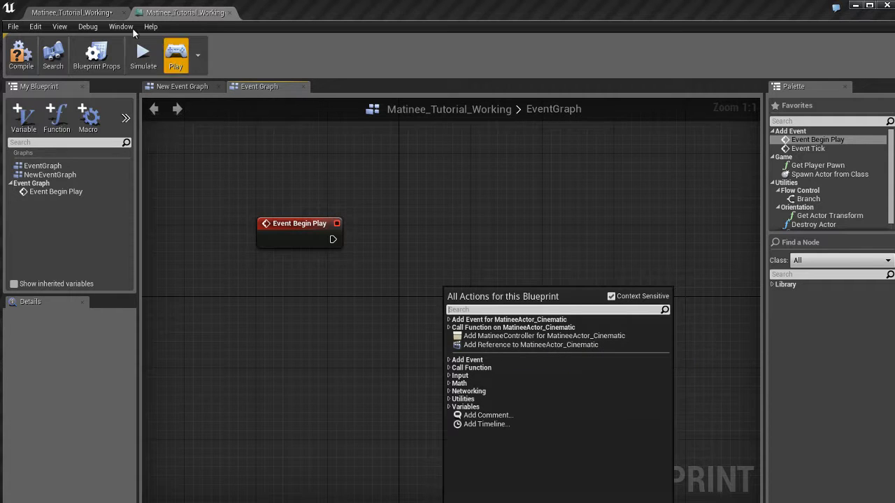
pyautogui.click(98, 12)
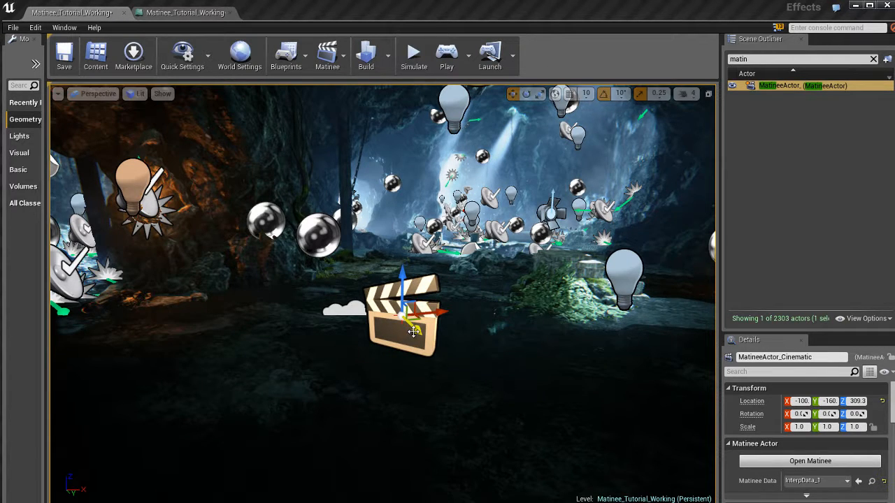
pyautogui.click(460, 314)
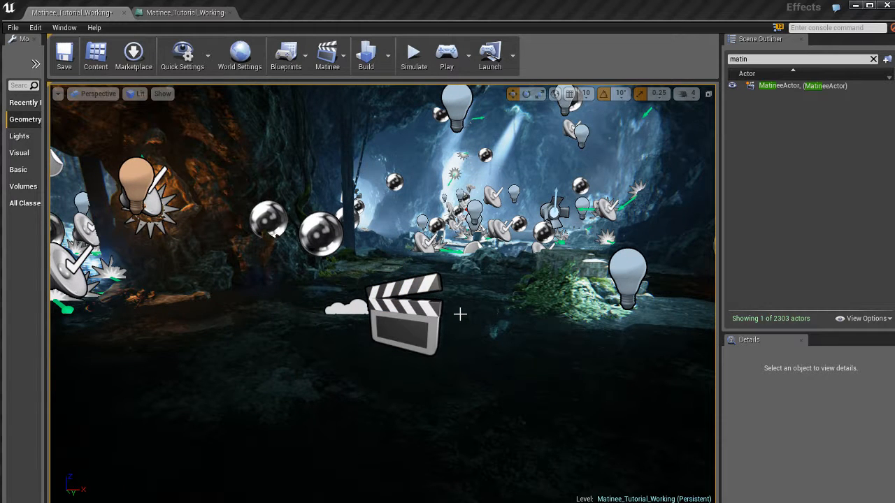
pyautogui.click(185, 13)
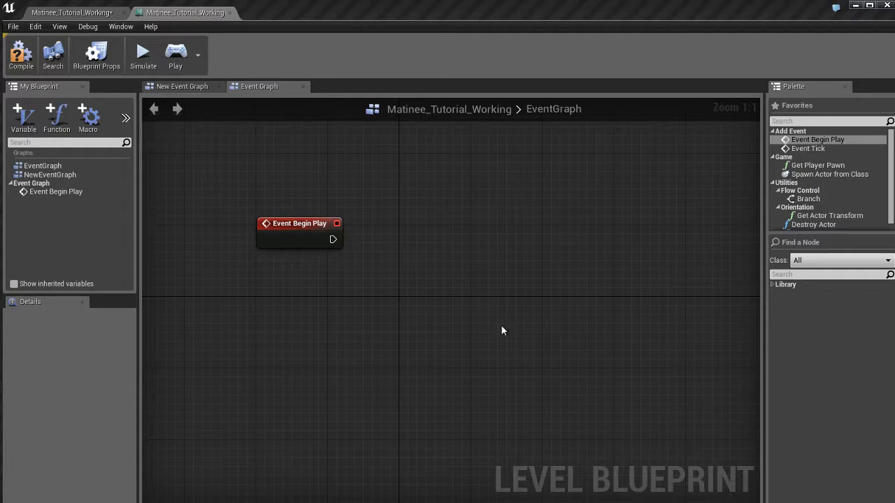
pyautogui.rightClick(428, 225)
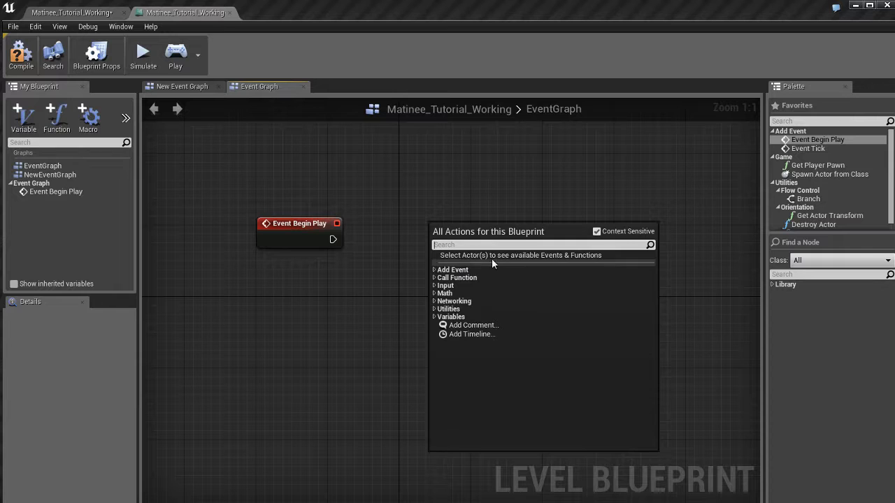
# Step: Select MatineeActor_Cinematic in the level, add a reference to it in the Event Graph, and place it below Event Begin Play
pyautogui.click(94, 13)
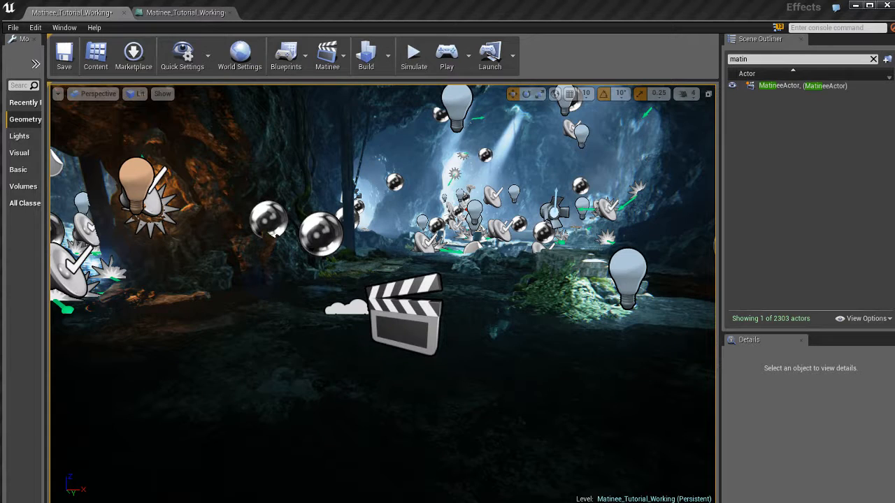
pyautogui.click(421, 340)
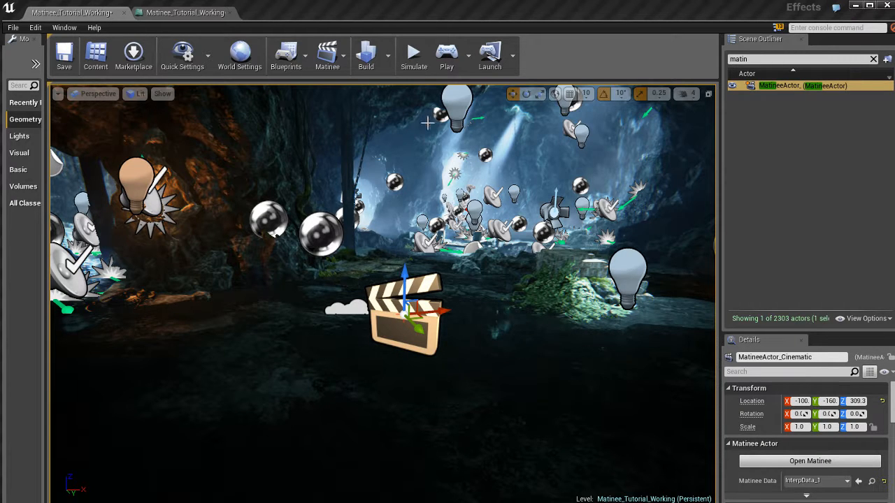
pyautogui.click(202, 13)
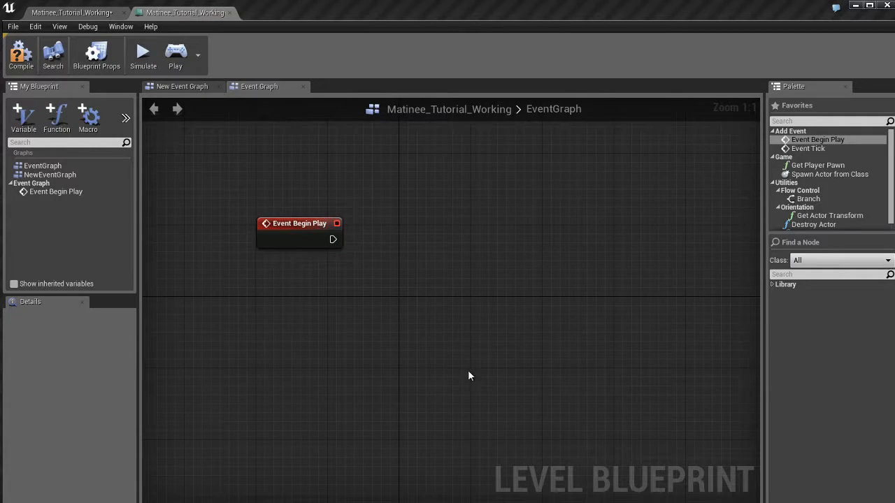
pyautogui.rightClick(440, 252)
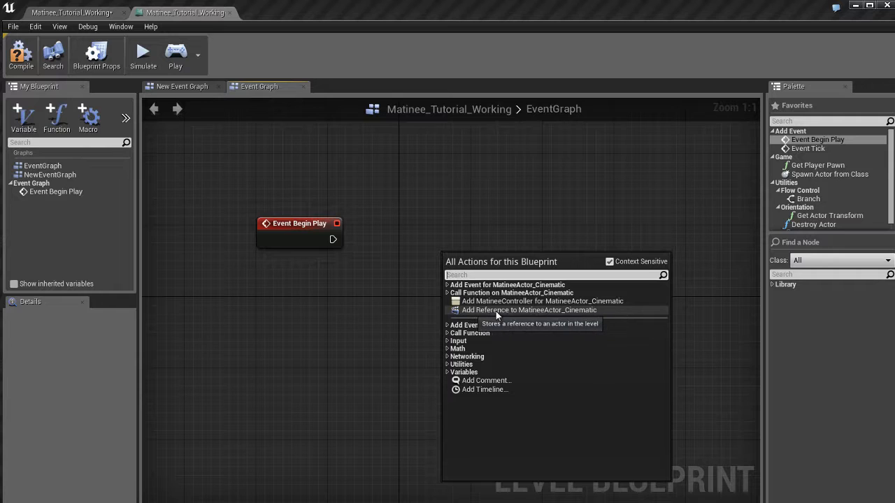
pyautogui.click(539, 312)
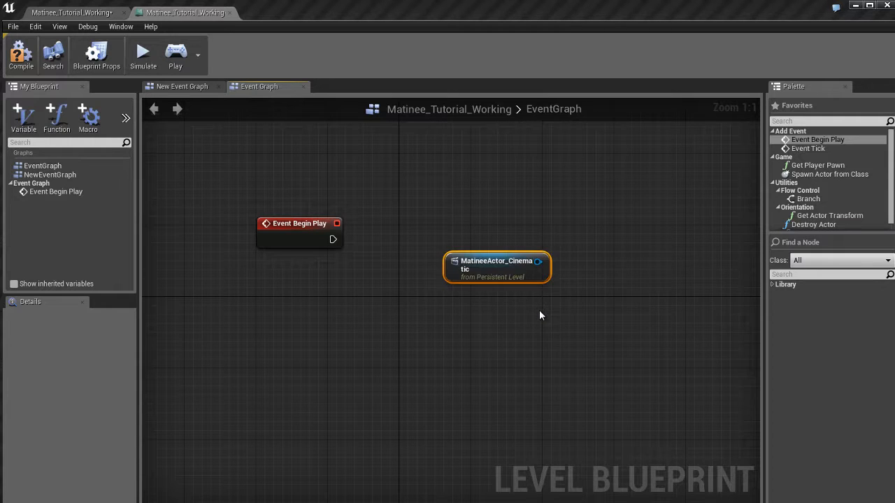
pyautogui.moveTo(497, 264); pyautogui.dragTo(310, 342)
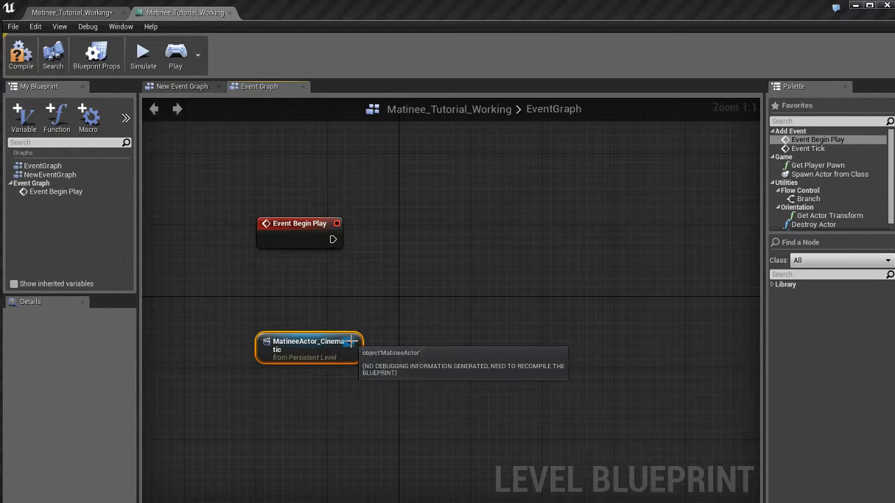
# Step: Add a Play function node from the MatineeActor_Cinematic reference, with the reference connected to its Target
pyautogui.moveTo(350, 343); pyautogui.dragTo(475, 241)
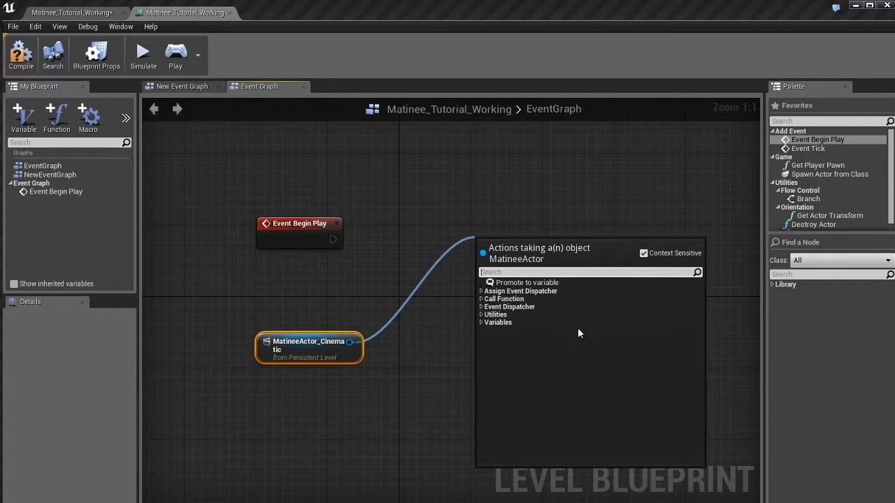
pyautogui.write('play')
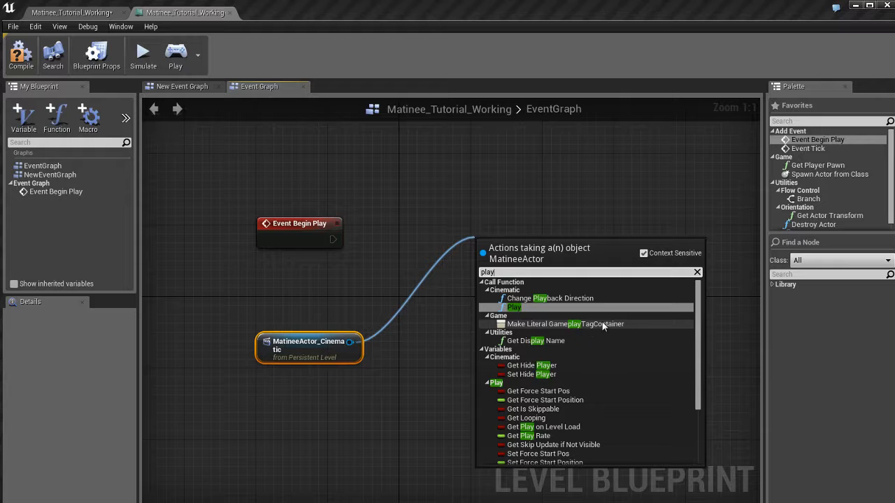
pyautogui.click(517, 307)
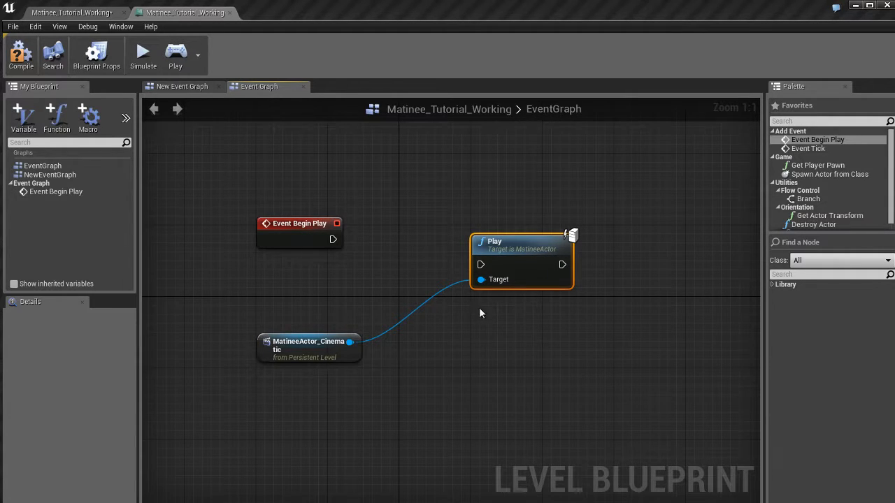
pyautogui.click(360, 348)
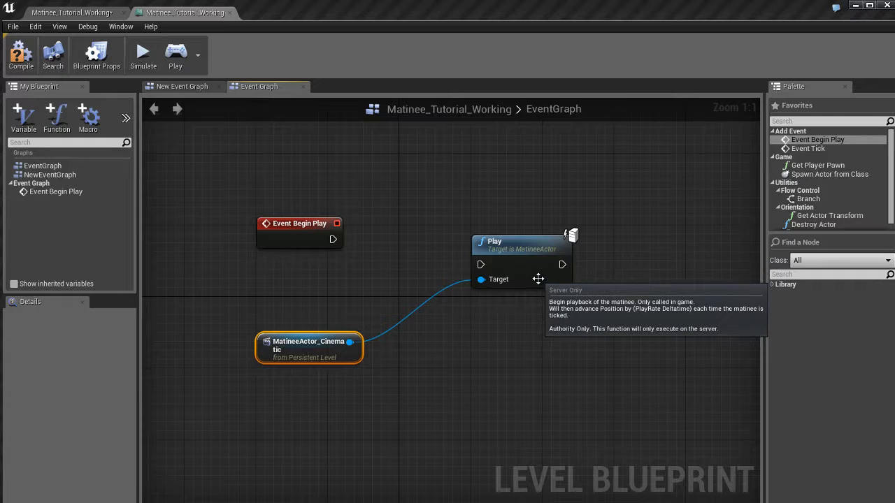
pyautogui.click(528, 253)
pyautogui.click(526, 326)
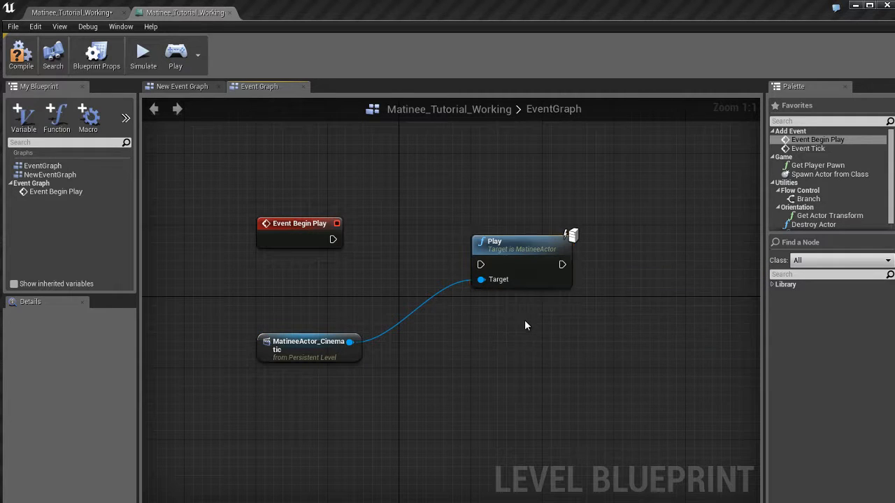
# Step: Connect Event Begin Play's execution output to the Play node's input and move the Play node closer to it
pyautogui.click(298, 248)
pyautogui.moveTo(332, 240); pyautogui.dragTo(481, 265)
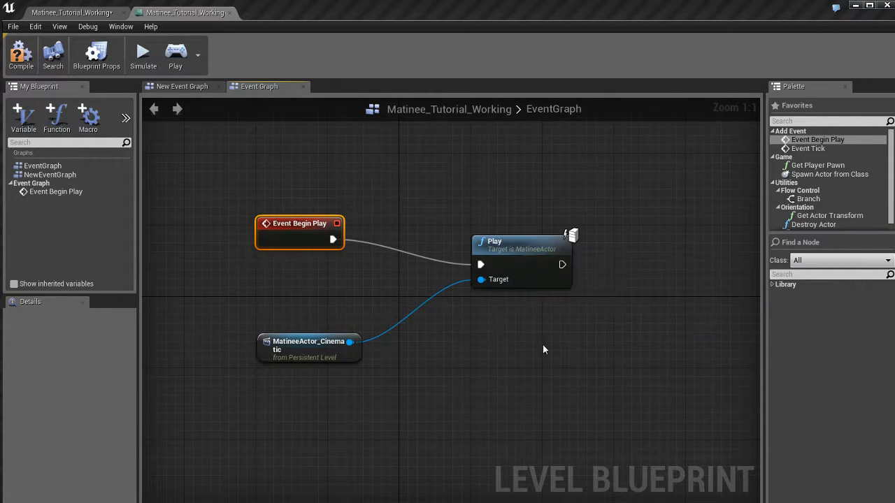
pyautogui.moveTo(523, 246); pyautogui.dragTo(488, 246)
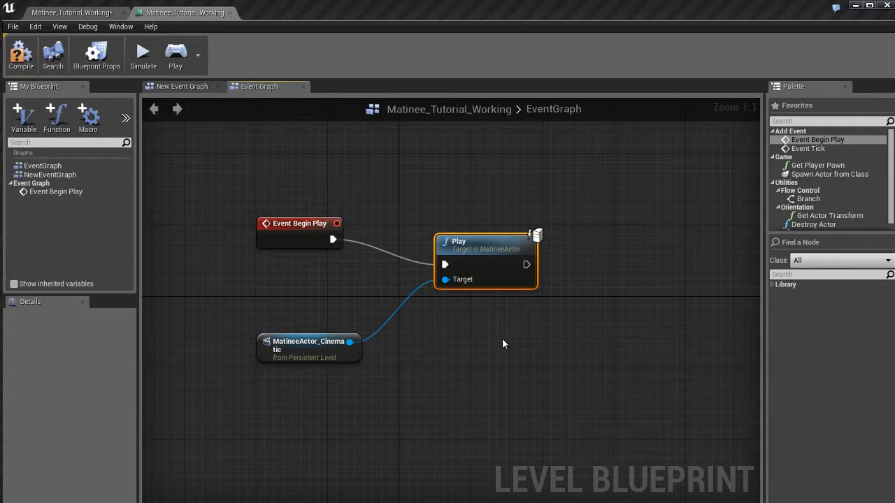
# Step: Check the three connected nodes, compile the level blueprint, and close it to return to the level
pyautogui.click(324, 221)
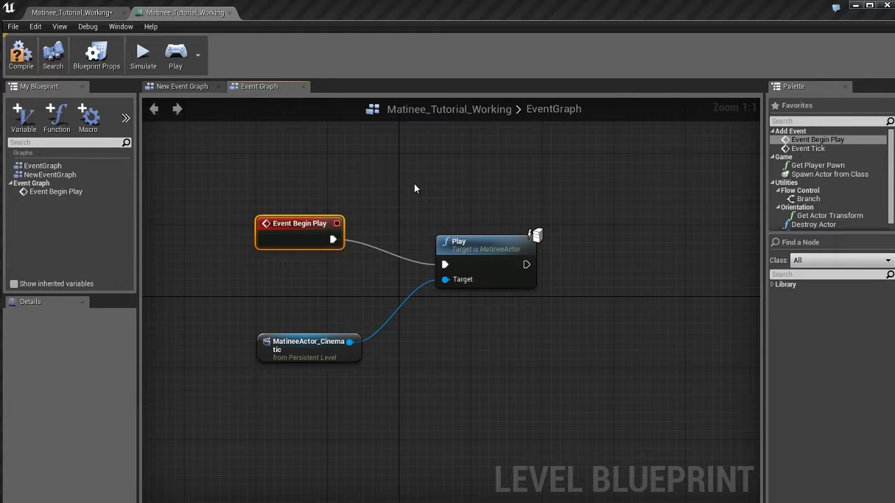
pyautogui.click(479, 249)
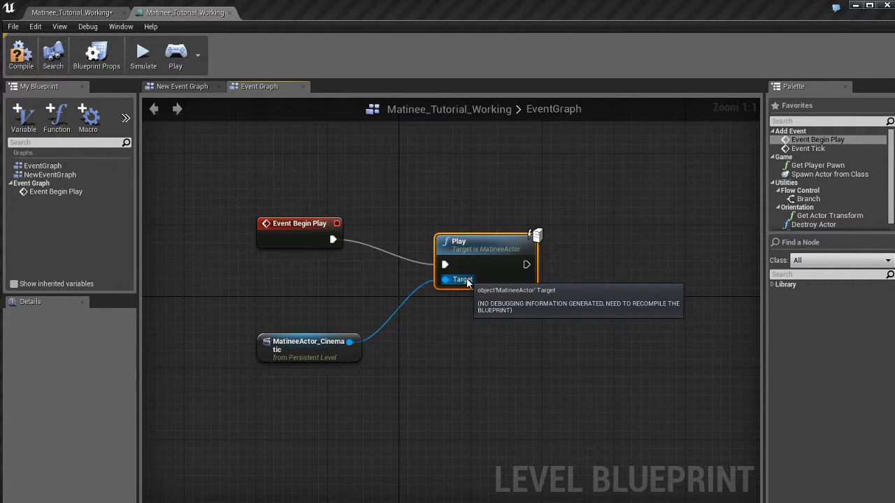
pyautogui.click(318, 348)
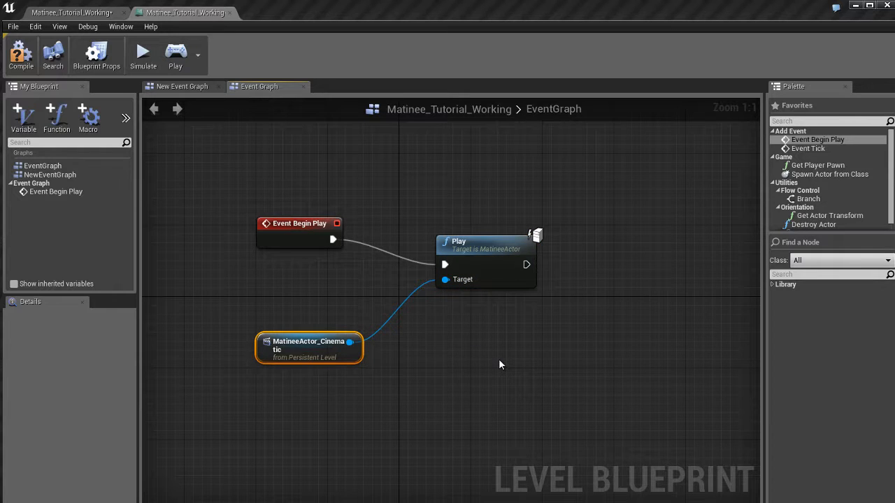
pyautogui.click(21, 58)
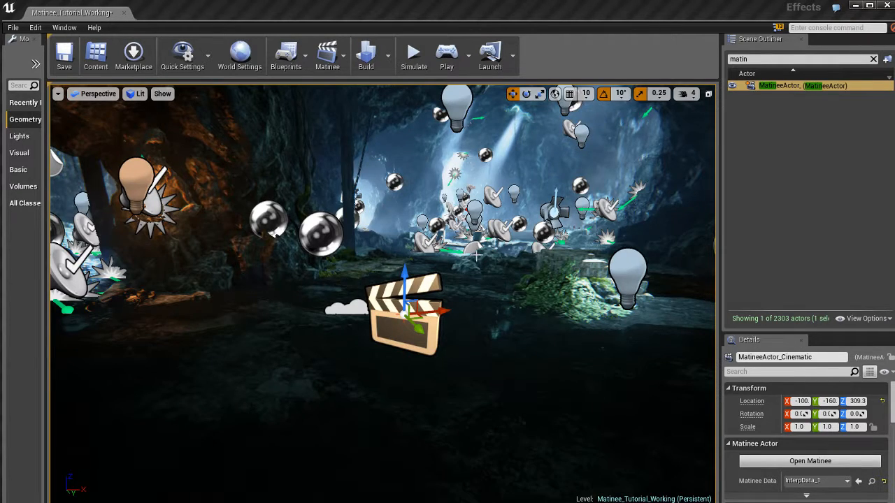
# Step: Save the level, then play it in the viewport to watch the cinematic and stop the playback
pyautogui.moveTo(476, 256); pyautogui.dragTo(147, 223, button='right')
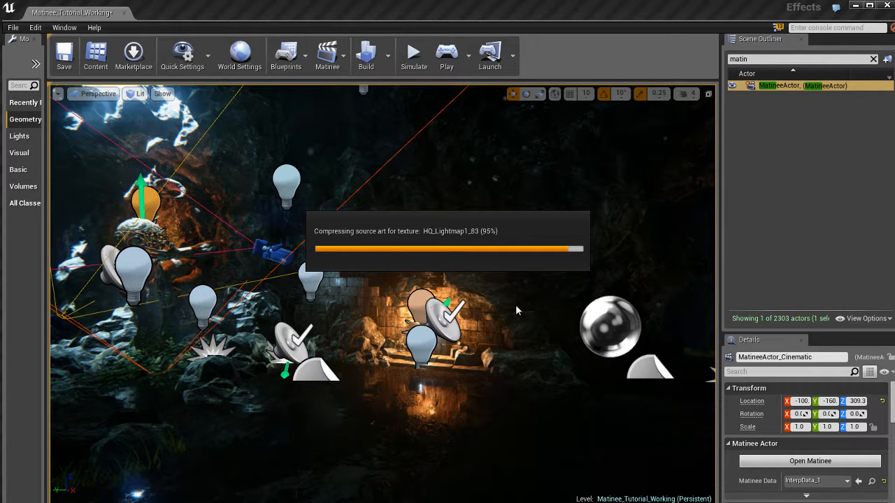
pyautogui.moveTo(515, 304); pyautogui.dragTo(471, 277, button='right')
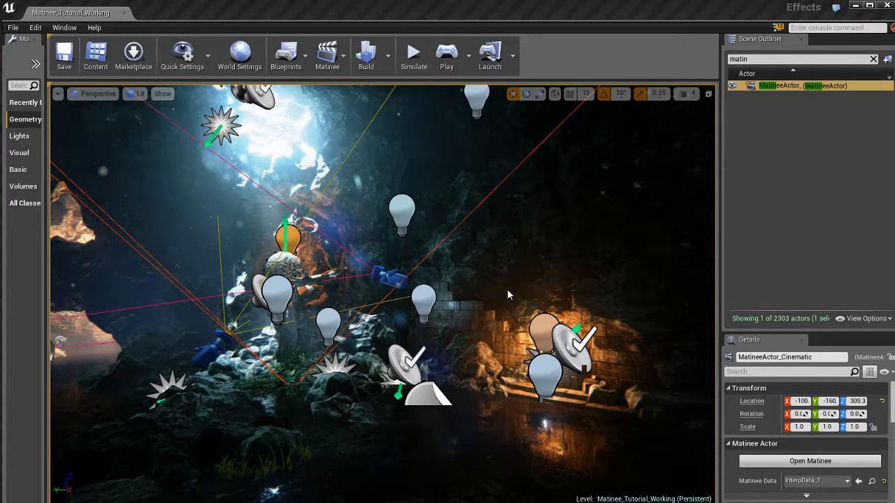
pyautogui.hotkey('alt', 'p')
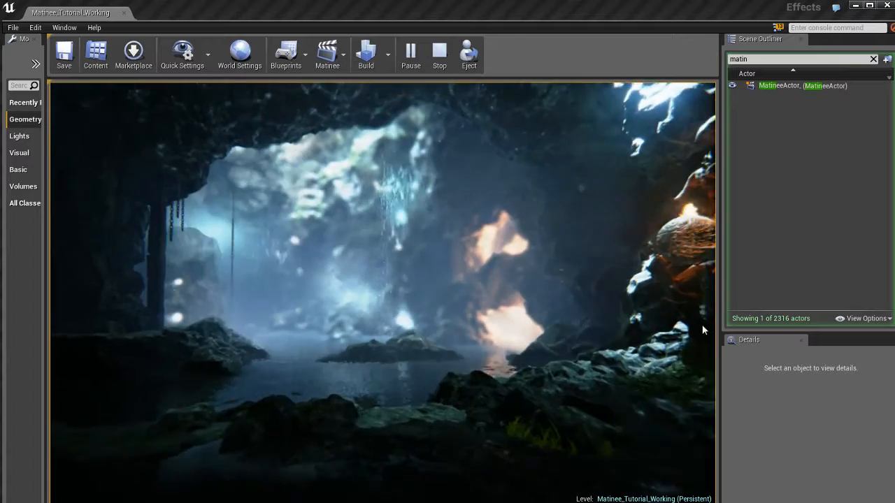
pyautogui.press('Escape')
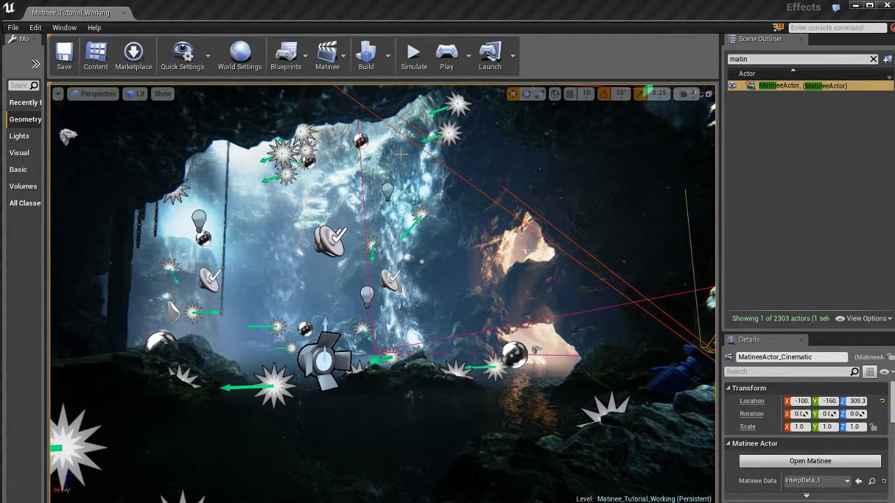
# Step: Open MatineeActor_Cinematic in the Matinee editor and dock its window beside the level's tab
pyautogui.click(328, 57)
pyautogui.click(381, 127)
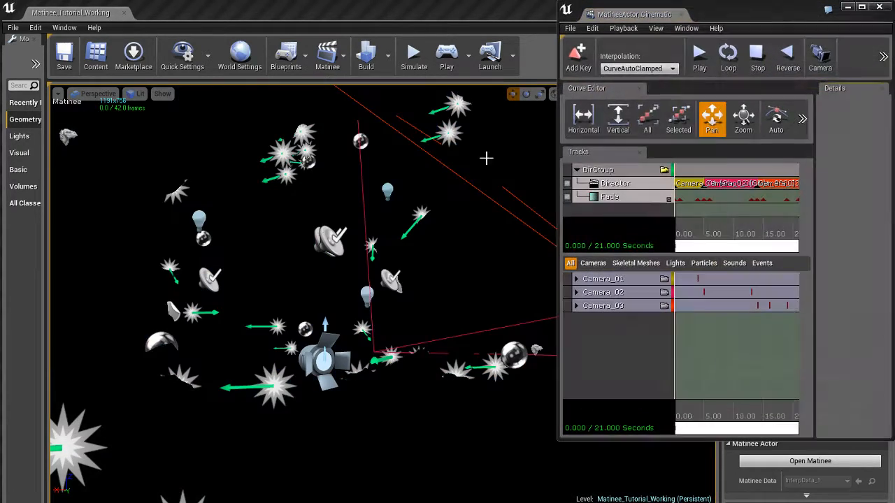
pyautogui.moveTo(648, 15); pyautogui.dragTo(182, 13)
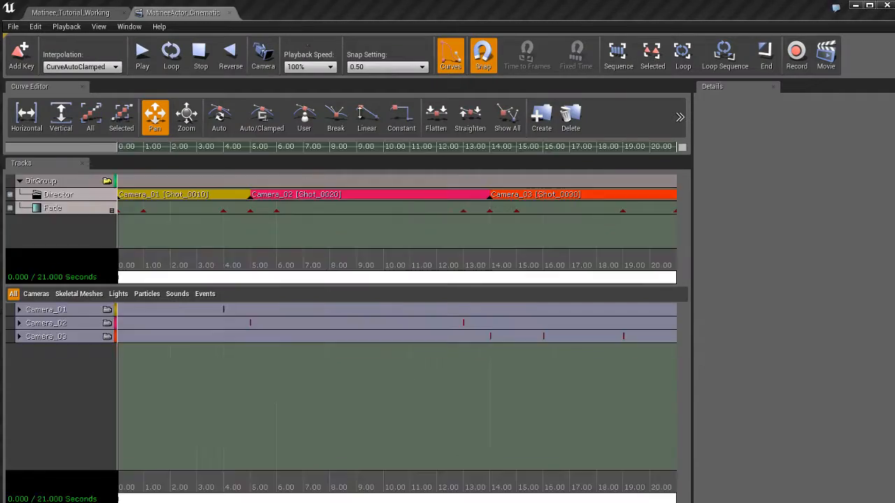
# Step: Compare the level's camera actors and their view frustums with the groups in the MatineeActor_Cinematic sequence
pyautogui.click(73, 12)
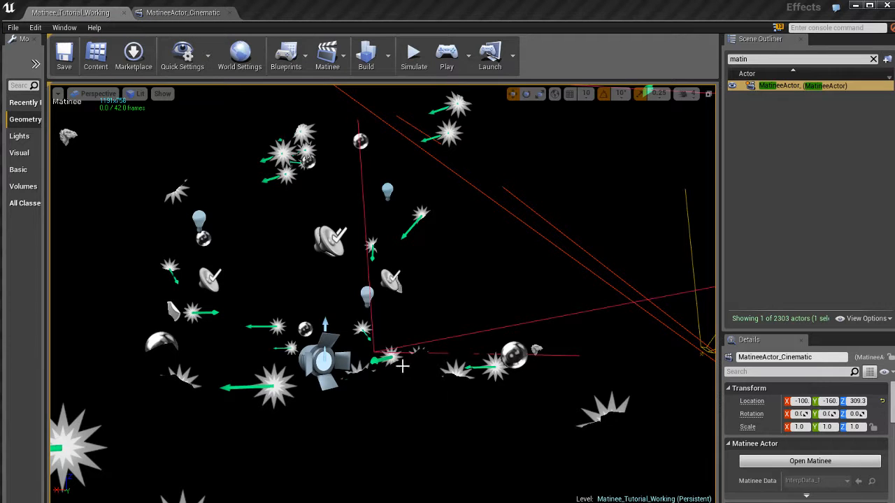
pyautogui.scroll(3, 607, 352)
pyautogui.scroll(-3, 672, 350)
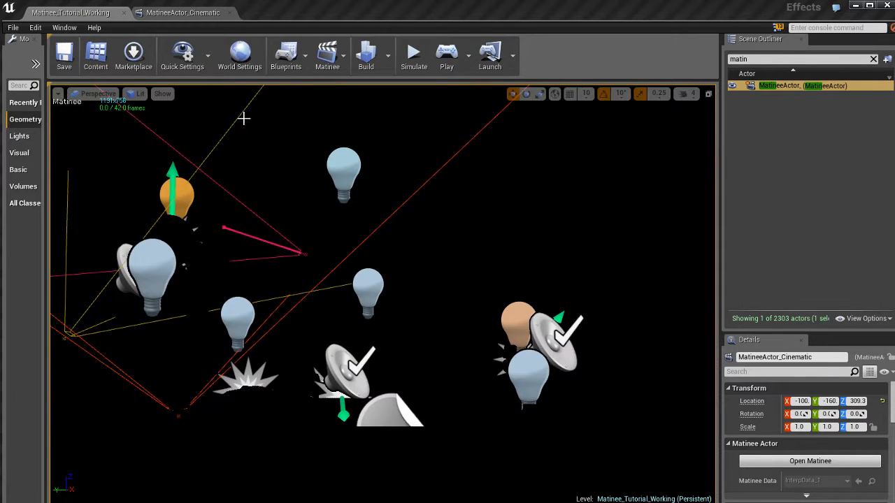
pyautogui.click(188, 14)
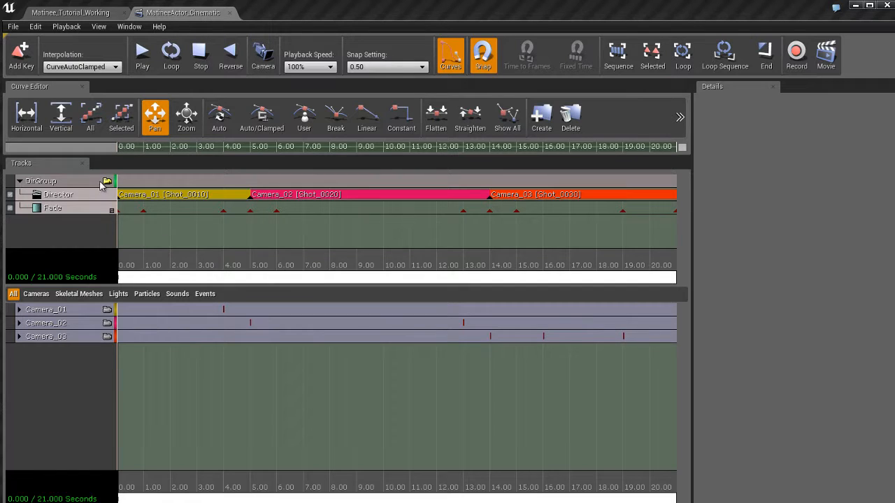
pyautogui.click(74, 12)
pyautogui.scroll(3, 326, 363)
pyautogui.scroll(-3, 326, 364)
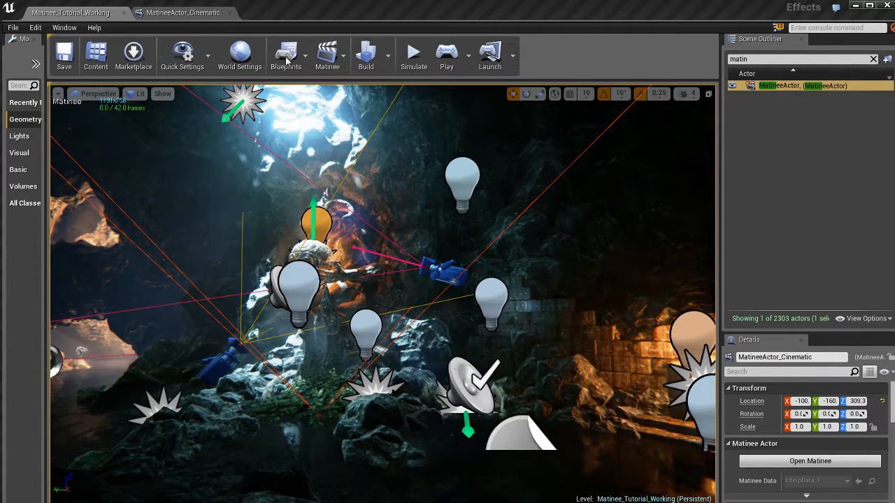
# Step: Examine the Camera_01, Camera_02 and Camera_03 groups, expanding Camera_03 to view its tracks and collapsing it again
pyautogui.click(183, 14)
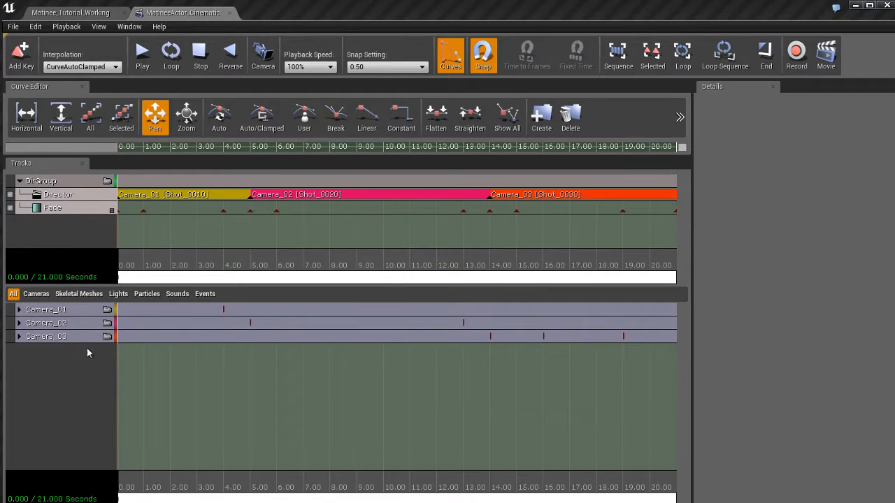
pyautogui.click(86, 313)
pyautogui.click(86, 324)
pyautogui.click(82, 336)
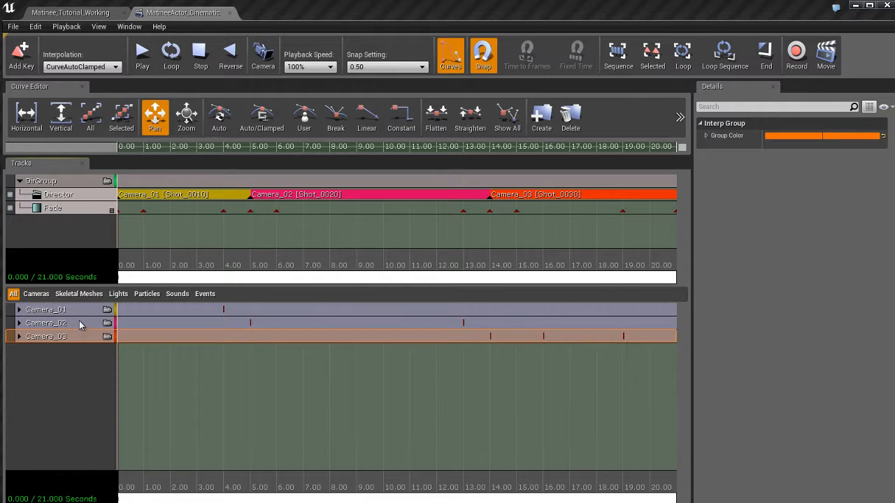
pyautogui.click(79, 313)
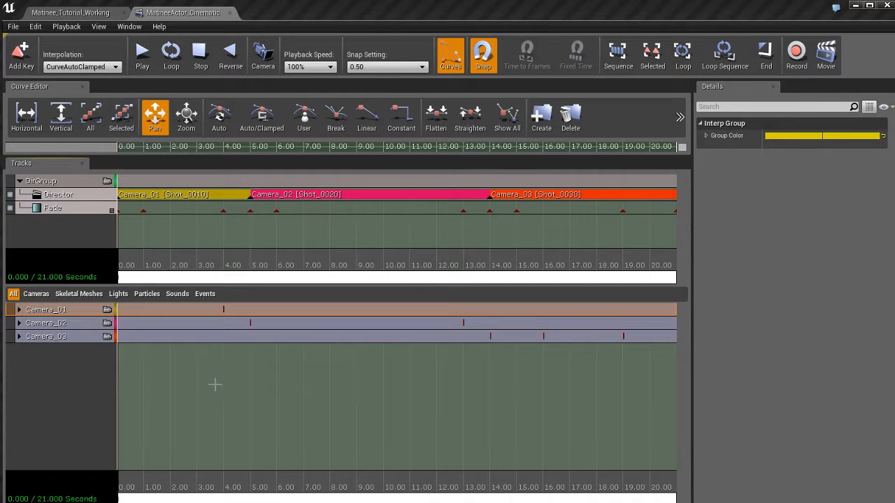
pyautogui.doubleClick(83, 336)
pyautogui.click(82, 378)
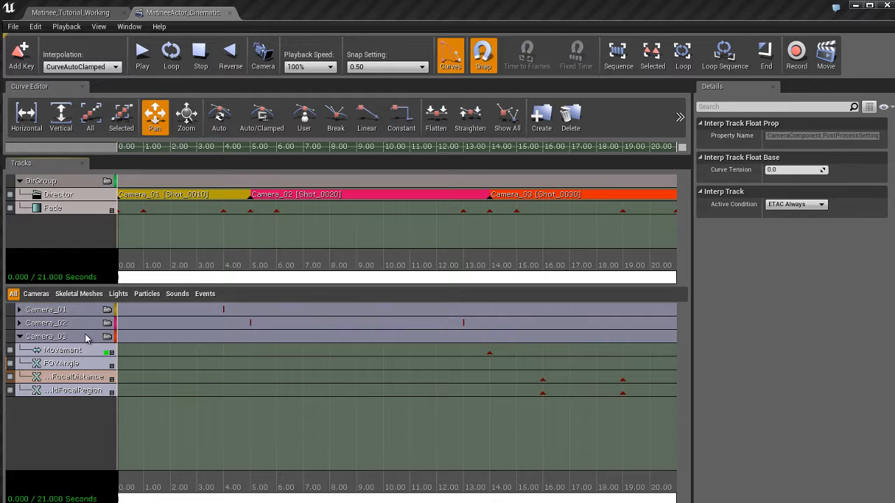
pyautogui.doubleClick(87, 337)
pyautogui.click(89, 364)
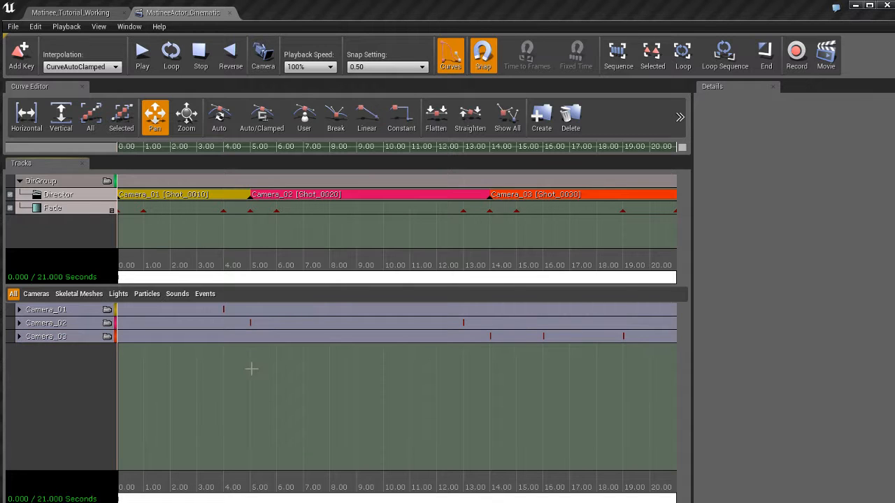
# Step: Examine the DirGroup's Director and Fade tracks across the whole timeline, then close the Matinee editor
pyautogui.click(71, 181)
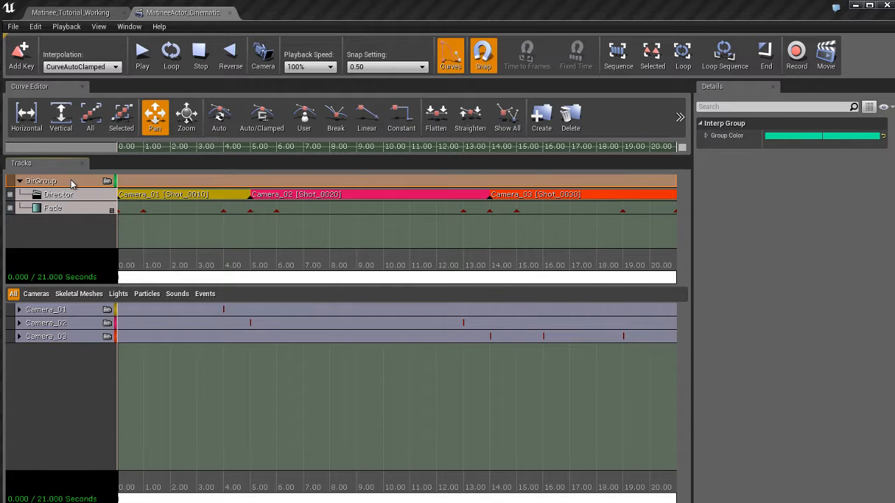
pyautogui.click(83, 197)
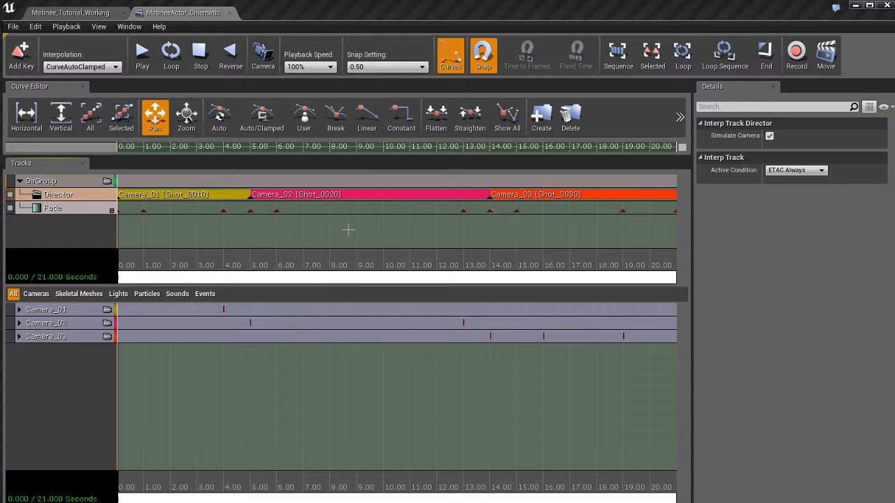
pyautogui.click(78, 208)
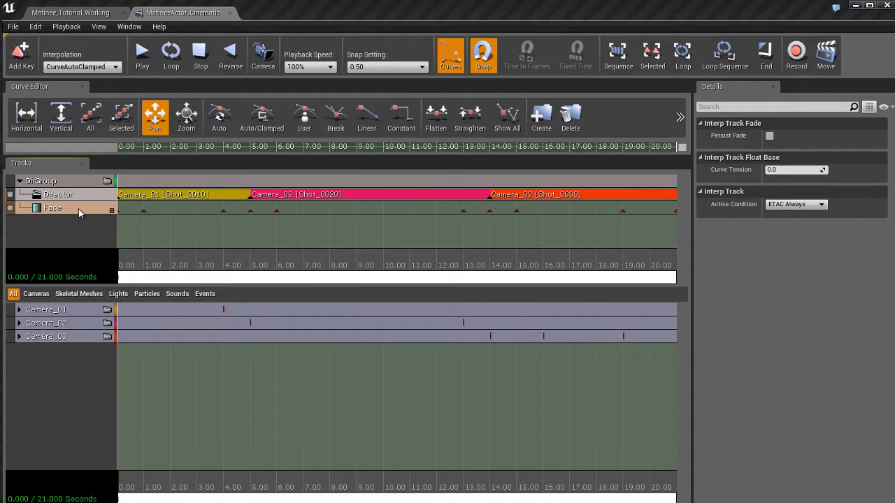
pyautogui.scroll(-5, 238, 231)
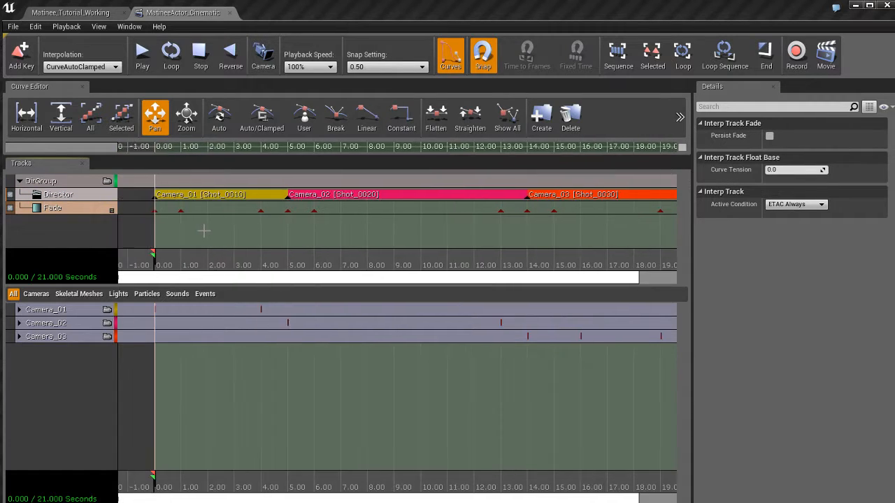
pyautogui.moveTo(414, 231); pyautogui.dragTo(363, 232)
pyautogui.scroll(1, 334, 240)
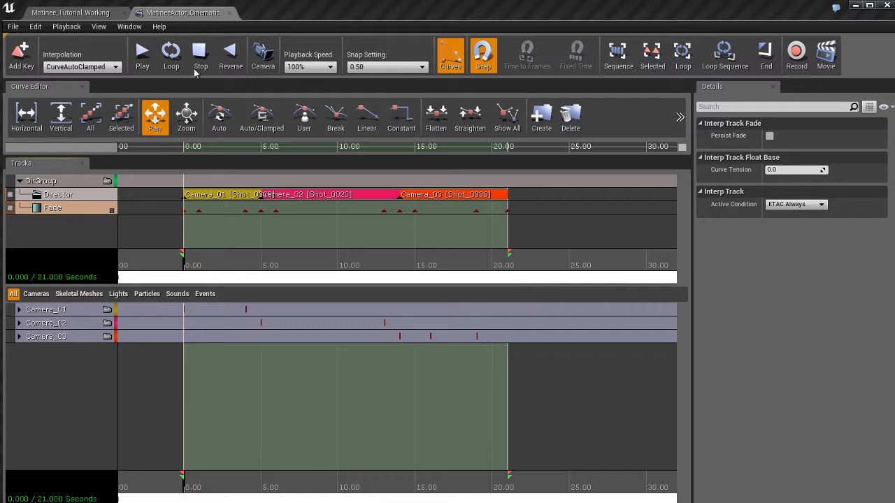
pyautogui.middleClick(182, 13)
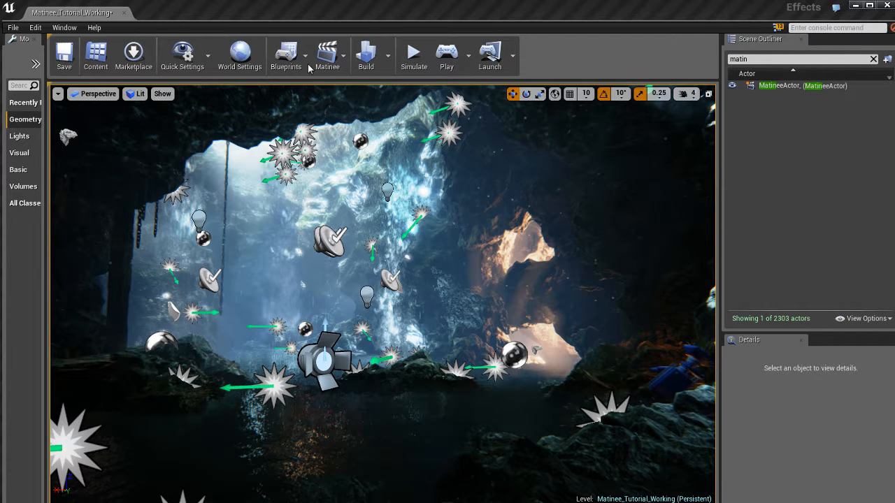
# Step: Reopen the level blueprint in an enlarged window, review the Event Begin Play, Play and MatineeActor_Cinematic nodes, and close it
pyautogui.click(290, 58)
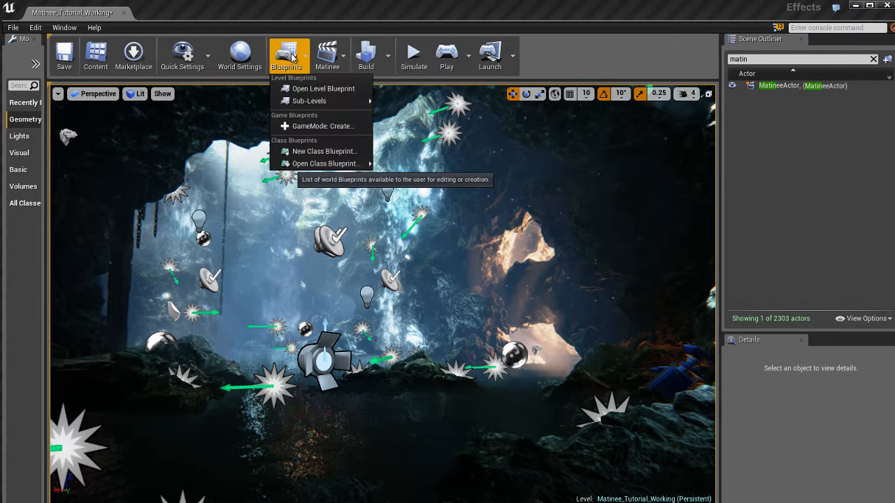
pyautogui.click(325, 89)
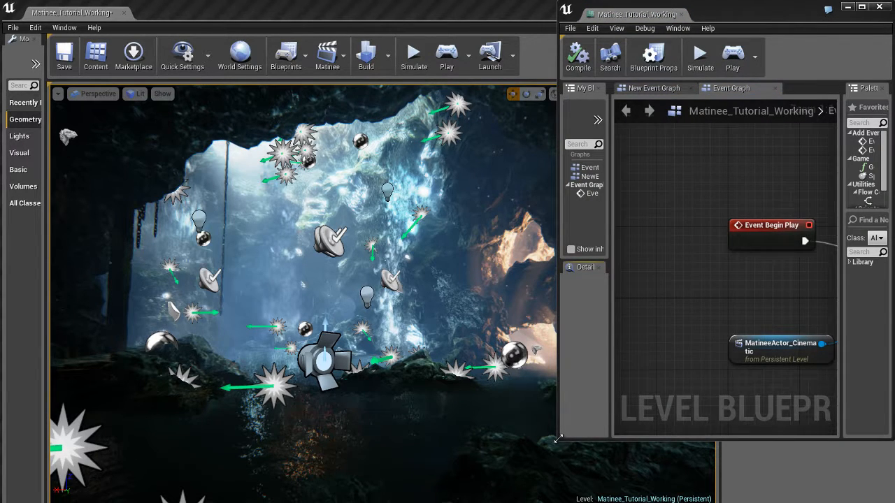
pyautogui.moveTo(557, 439); pyautogui.dragTo(180, 466)
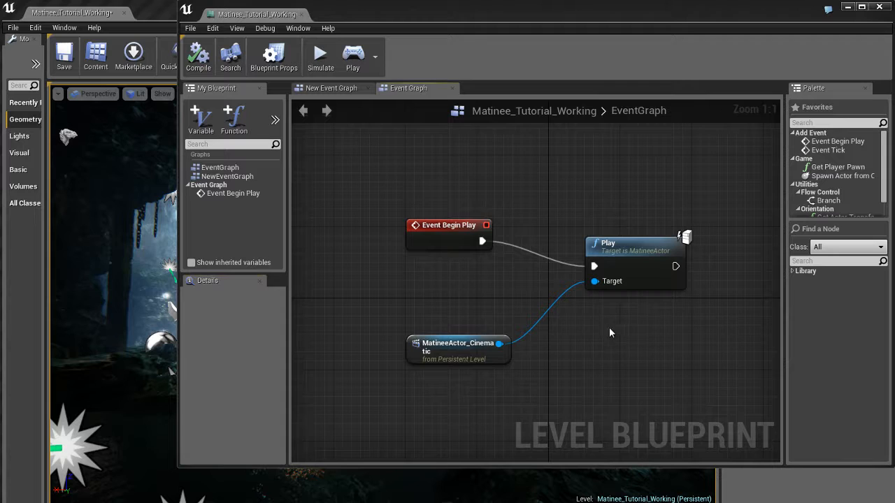
pyautogui.moveTo(609, 327); pyautogui.dragTo(585, 324, button='right')
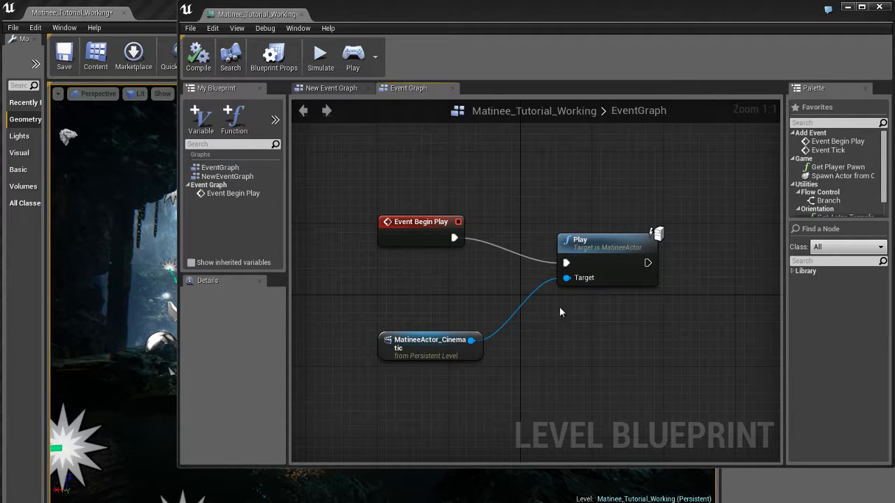
pyautogui.click(425, 236)
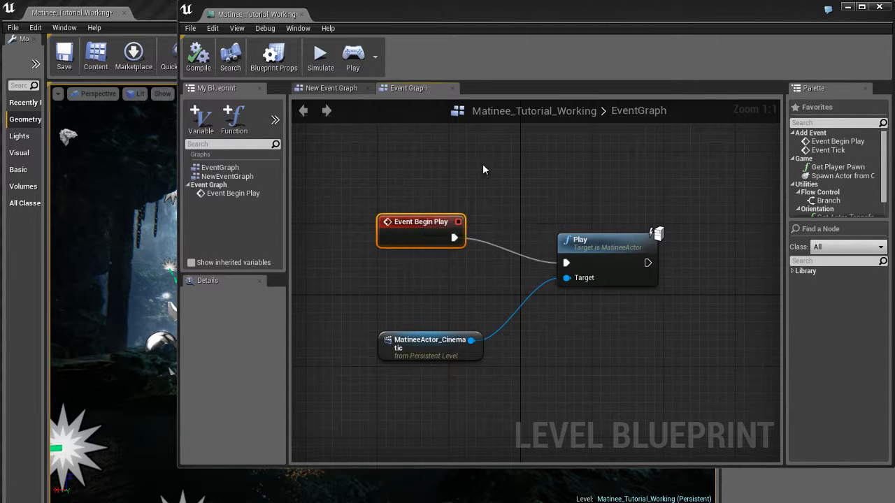
pyautogui.click(607, 243)
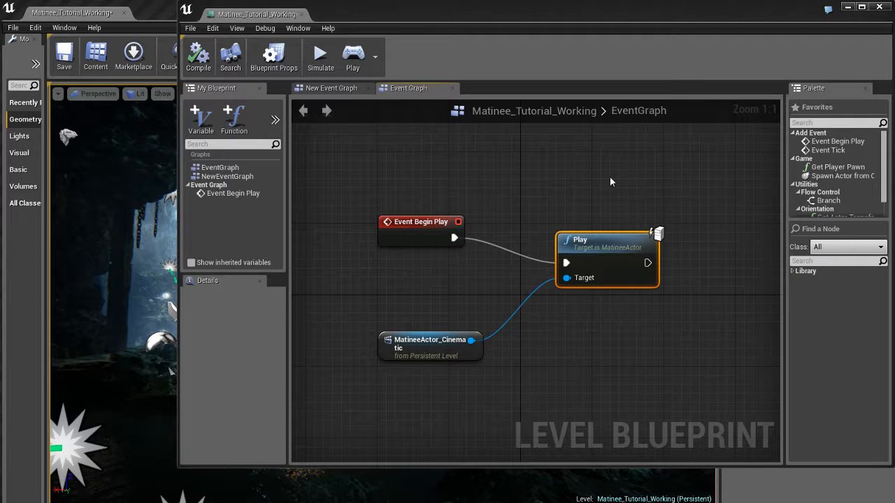
pyautogui.click(434, 342)
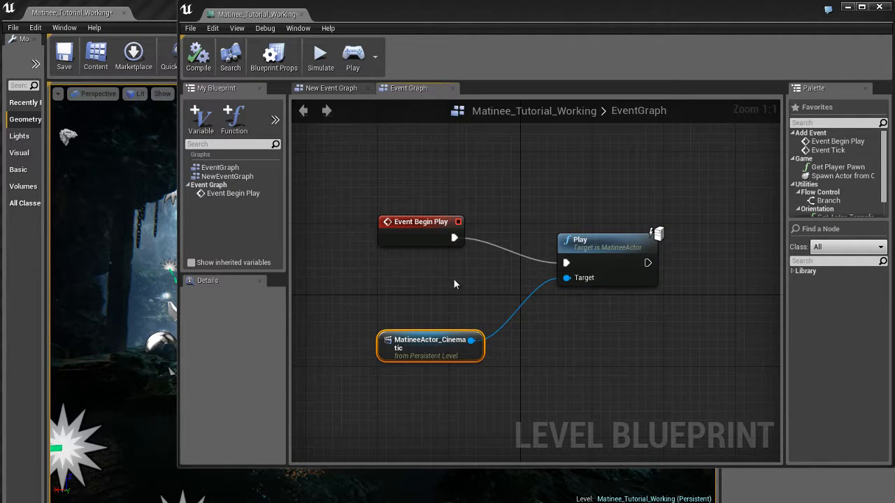
pyautogui.middleClick(278, 15)
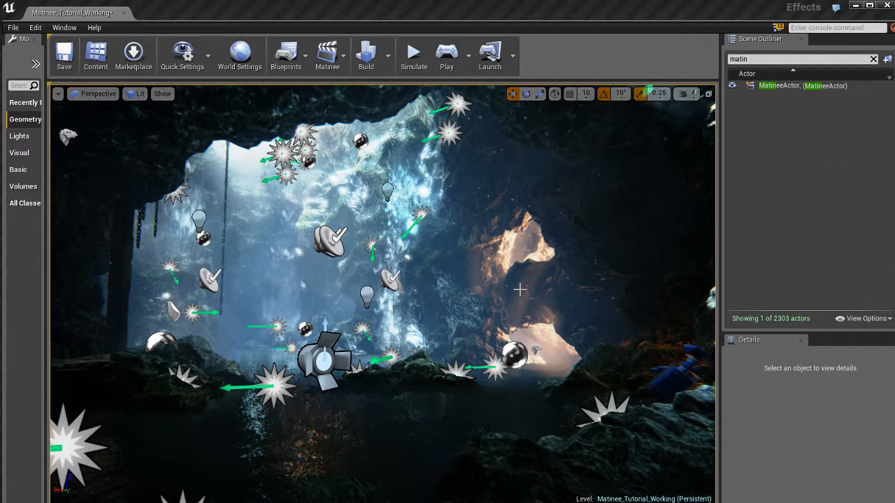